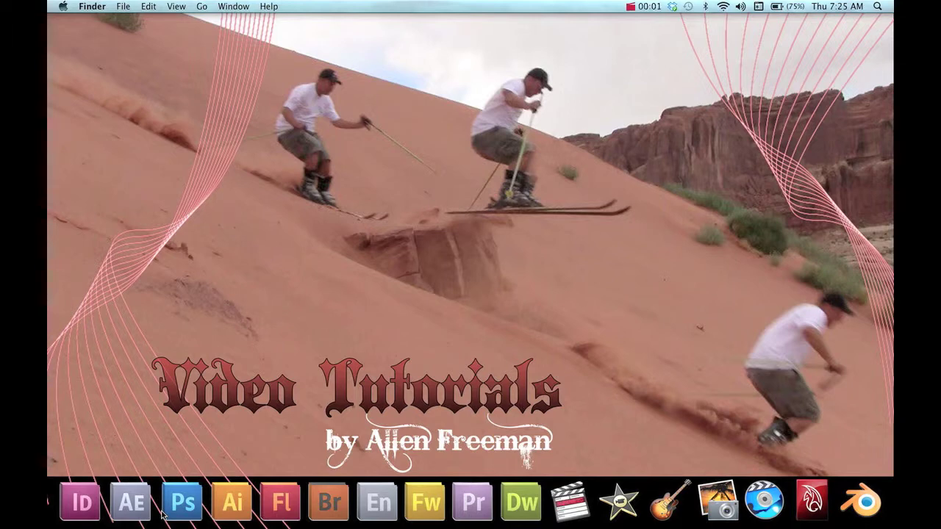
Switch from Finder to Photoshop with the waterfall postcard document open.
{"action": "key", "text": "super+Tab"}
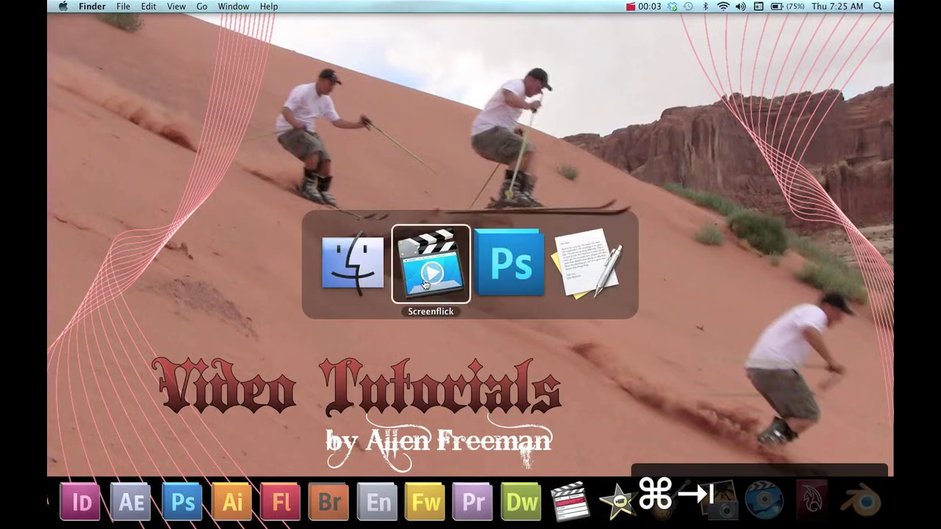
{"action": "key", "text": "super+Tab"}
{"action": "key", "text": "super+Tab"}
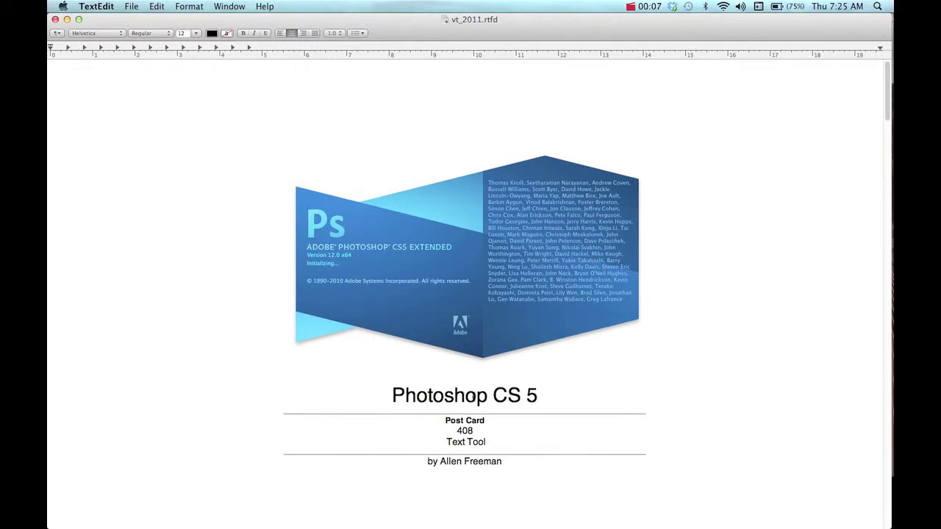
{"action": "key", "text": "super+Tab"}
{"action": "key", "text": "super+Tab"}
{"action": "key", "text": "super+Tab"}
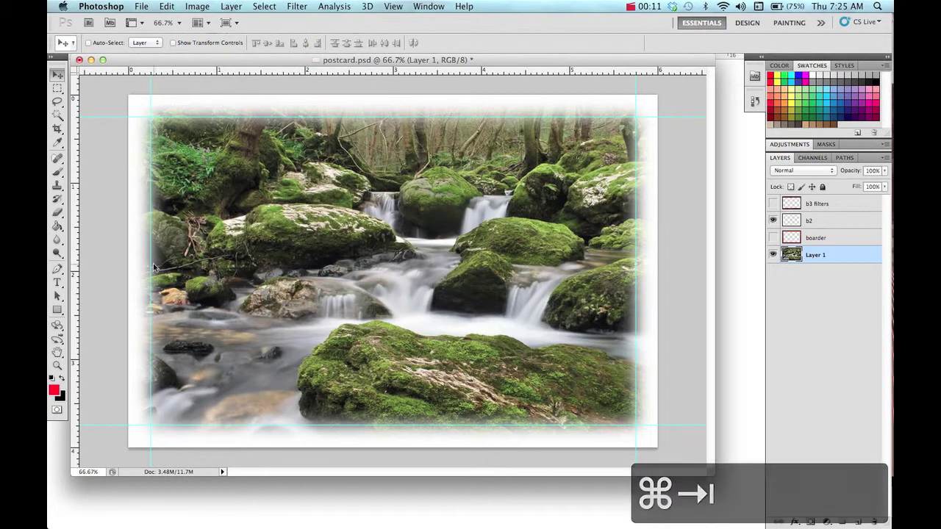
Choose the Horizontal Type Tool and keep the font size at 72 pt.
{"action": "left_click", "coordinate": [58, 283]}
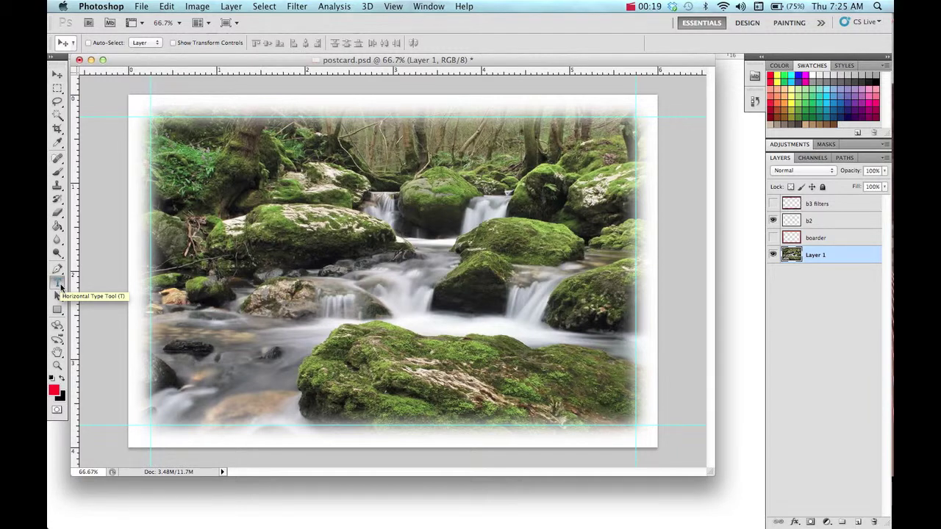
{"action": "left_click", "coordinate": [59, 283]}
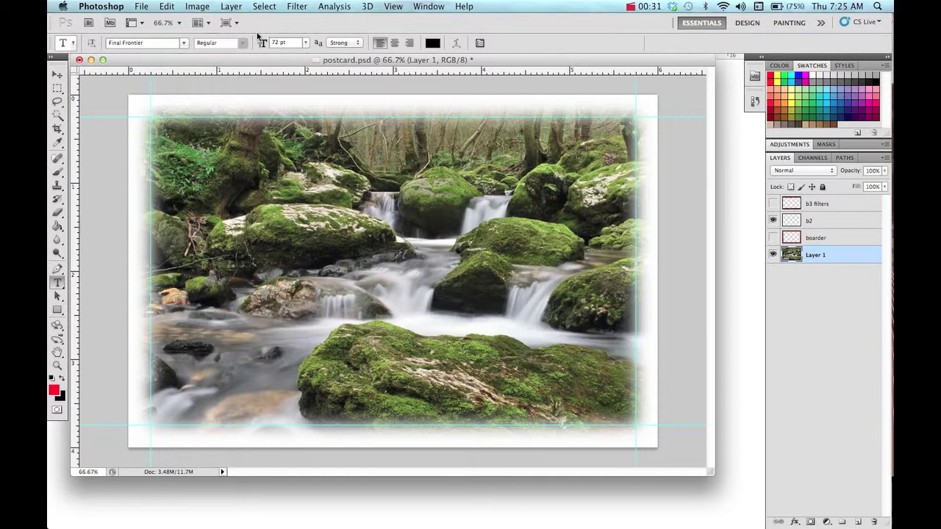
{"action": "left_click", "coordinate": [307, 43]}
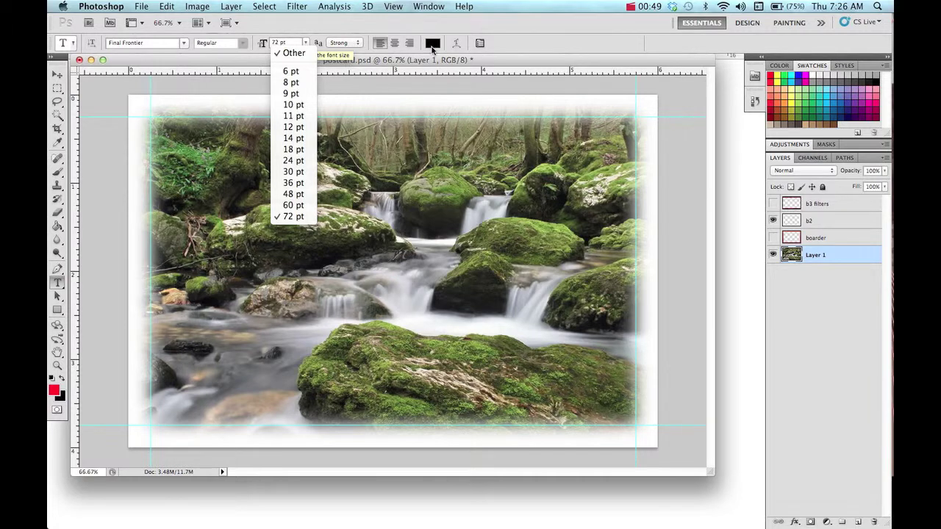
{"action": "left_click", "coordinate": [514, 43]}
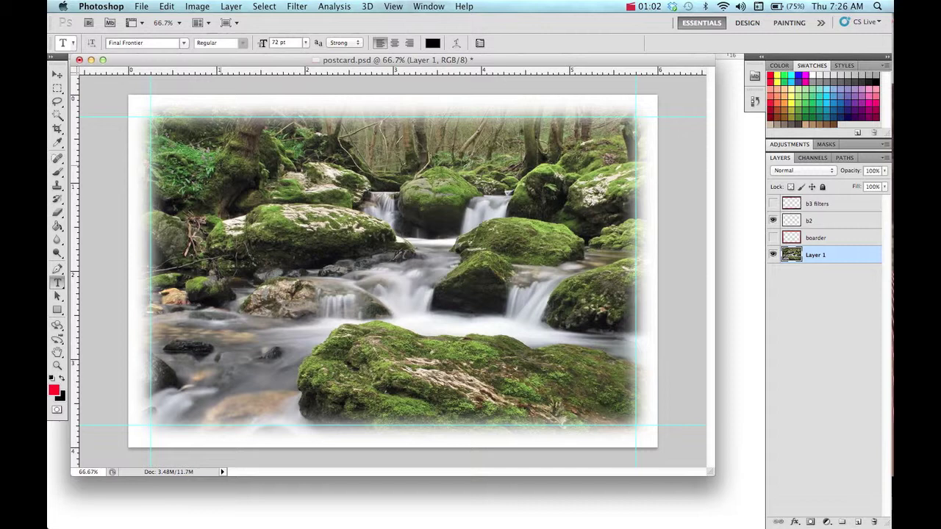
Type 'Brighton' near the top of the waterfall photo and commit it.
{"action": "left_click", "coordinate": [221, 163]}
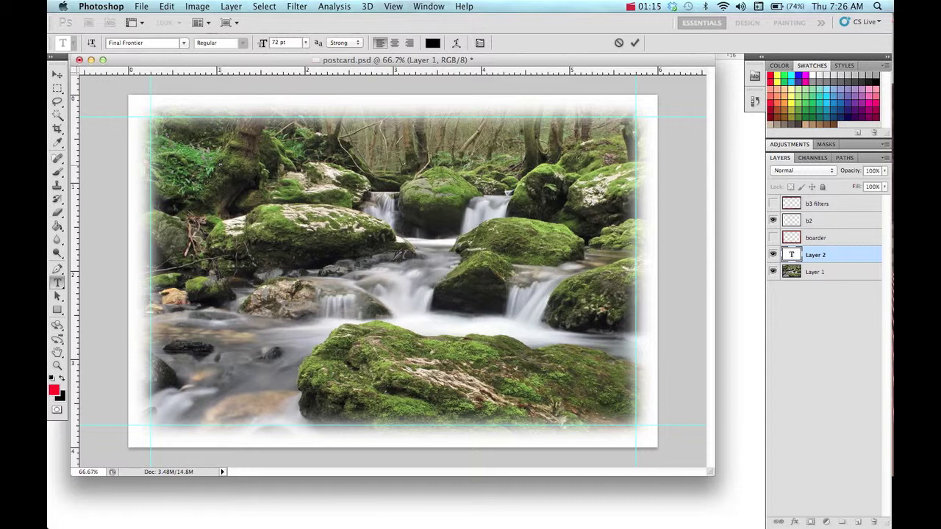
{"action": "type", "text": "B"}
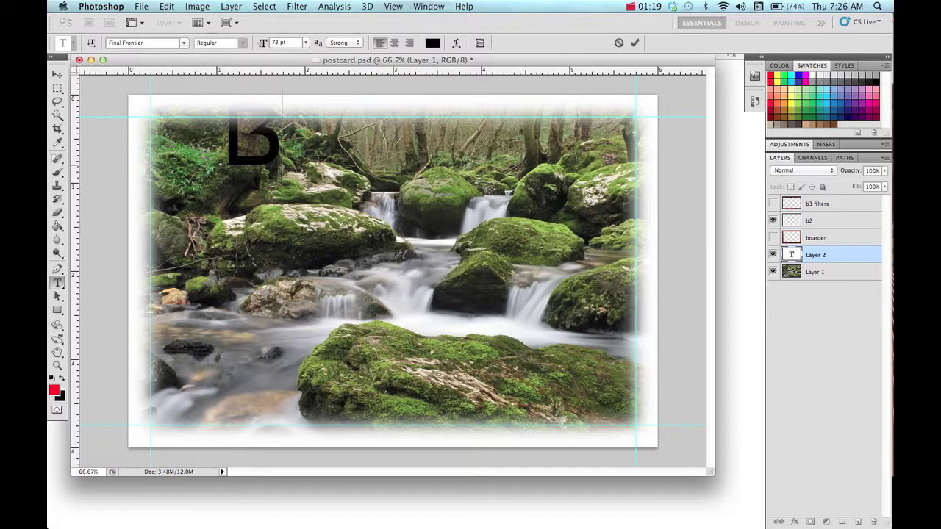
{"action": "type", "text": "righton"}
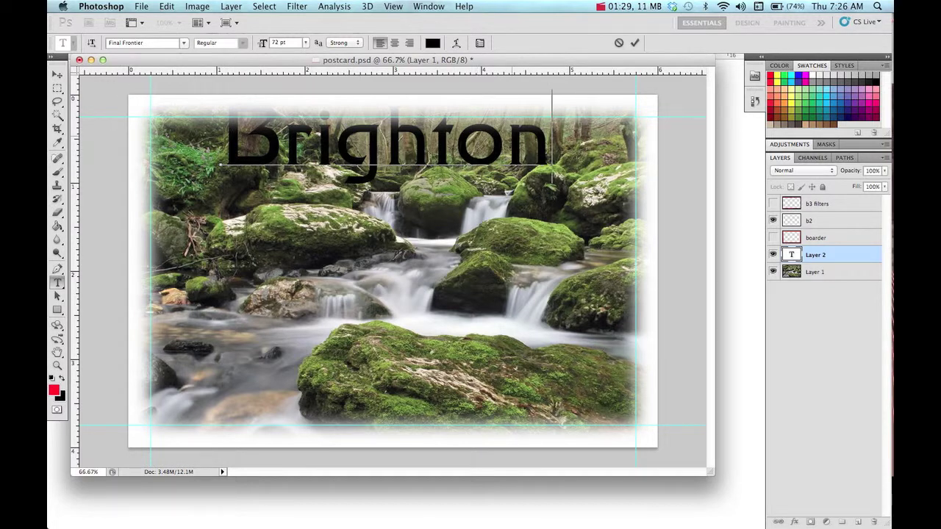
{"action": "left_click", "coordinate": [635, 43]}
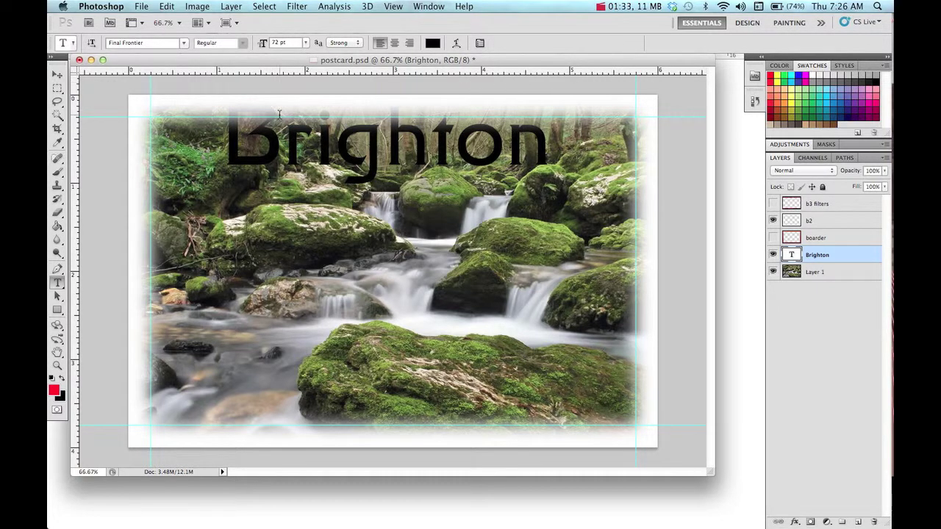
Drag the Brighton headline down over the lower mossy rock, briefly selecting its text.
{"action": "left_click", "coordinate": [59, 76]}
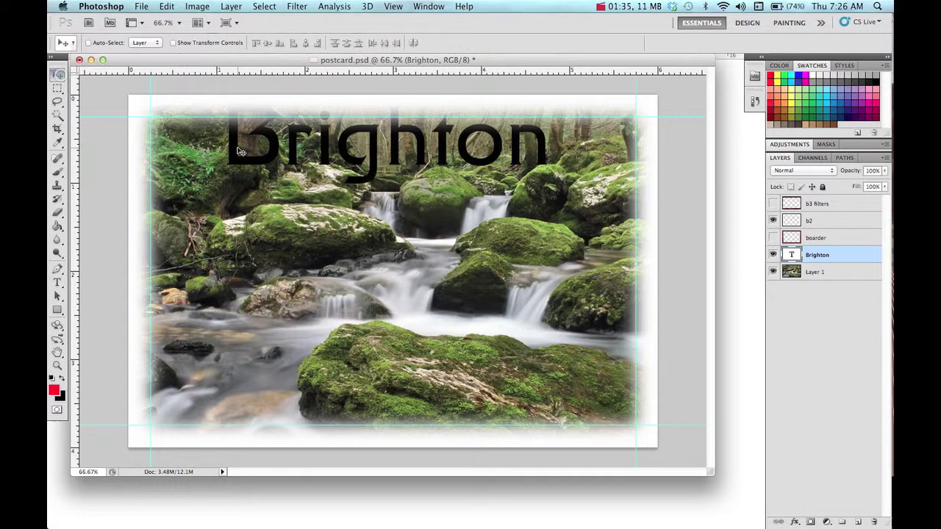
{"action": "mouse_move", "coordinate": [296, 147]}
{"action": "left_mouse_down"}
{"action": "mouse_move", "coordinate": [345, 206]}
{"action": "mouse_move", "coordinate": [321, 362]}
{"action": "left_mouse_up"}
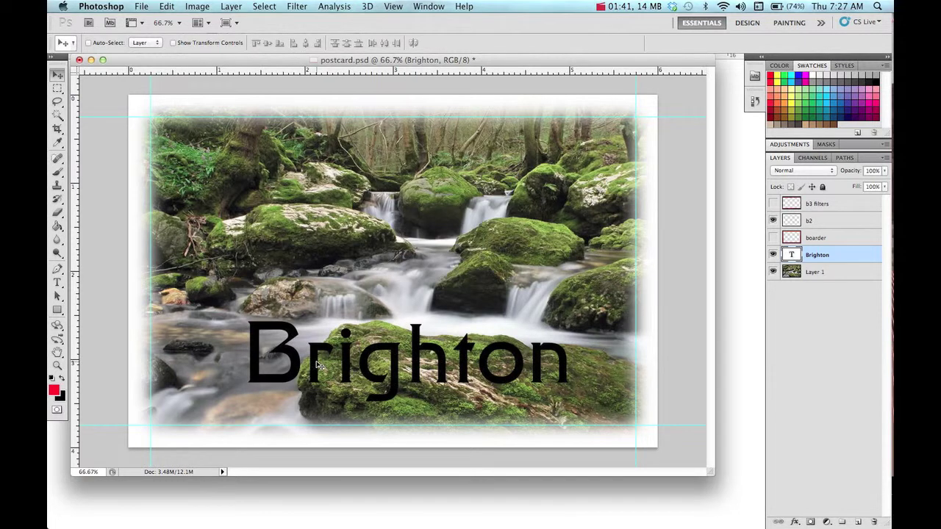
{"action": "mouse_move", "coordinate": [322, 362]}
{"action": "left_mouse_down"}
{"action": "mouse_move", "coordinate": [319, 335]}
{"action": "mouse_move", "coordinate": [321, 355]}
{"action": "mouse_move", "coordinate": [317, 348]}
{"action": "left_mouse_up"}
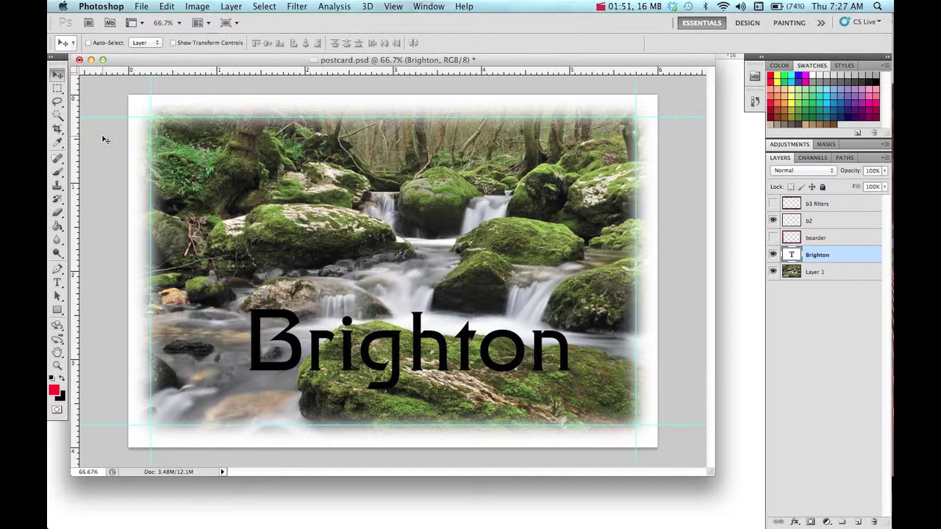
{"action": "left_click", "coordinate": [58, 284]}
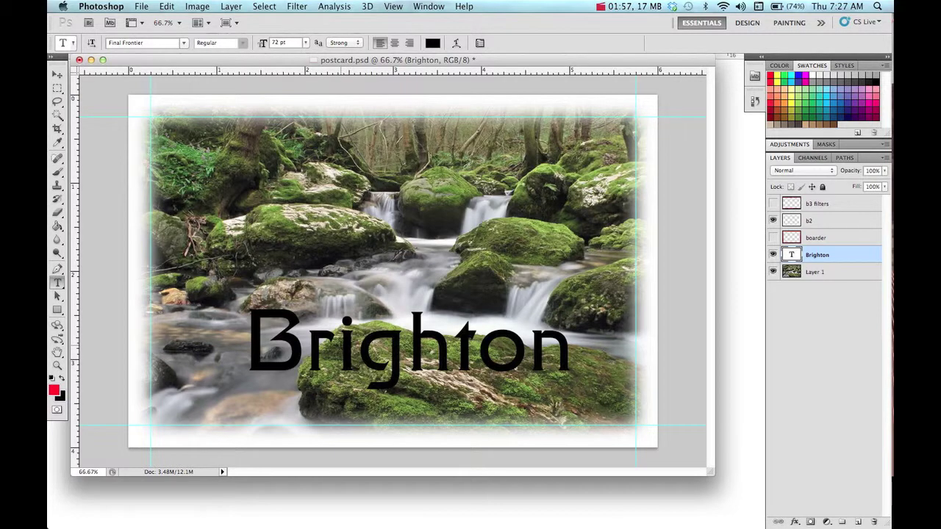
{"action": "left_click", "coordinate": [335, 342]}
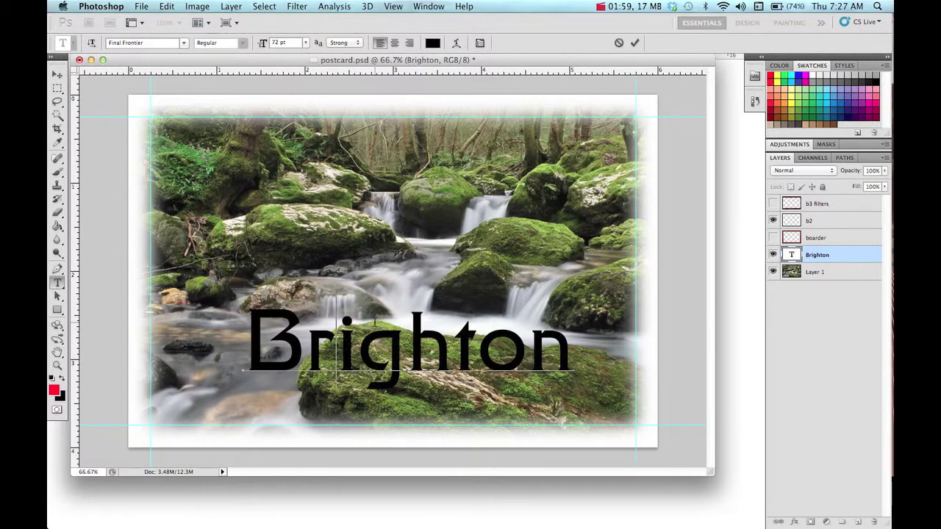
{"action": "left_click", "coordinate": [58, 75]}
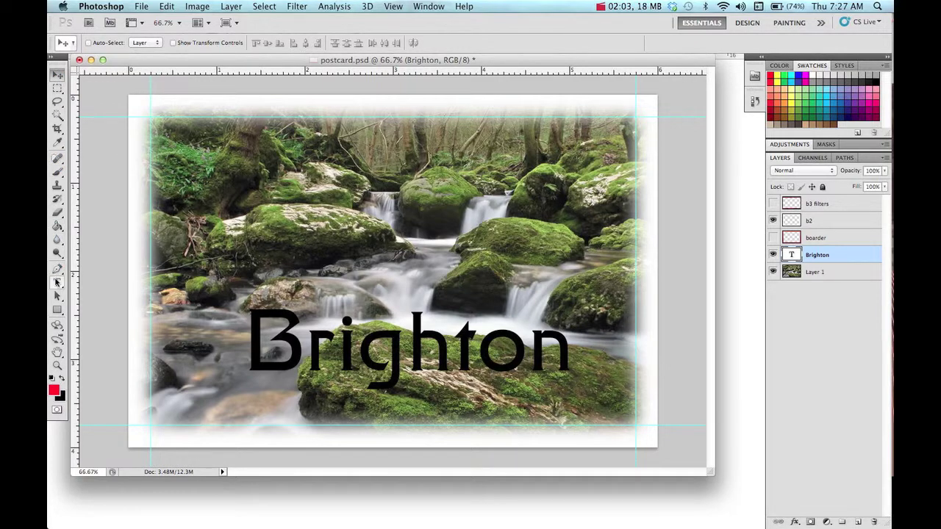
Change the Brighton headline's colour from black to yellow-green in the Color Picker.
{"action": "left_click", "coordinate": [58, 281]}
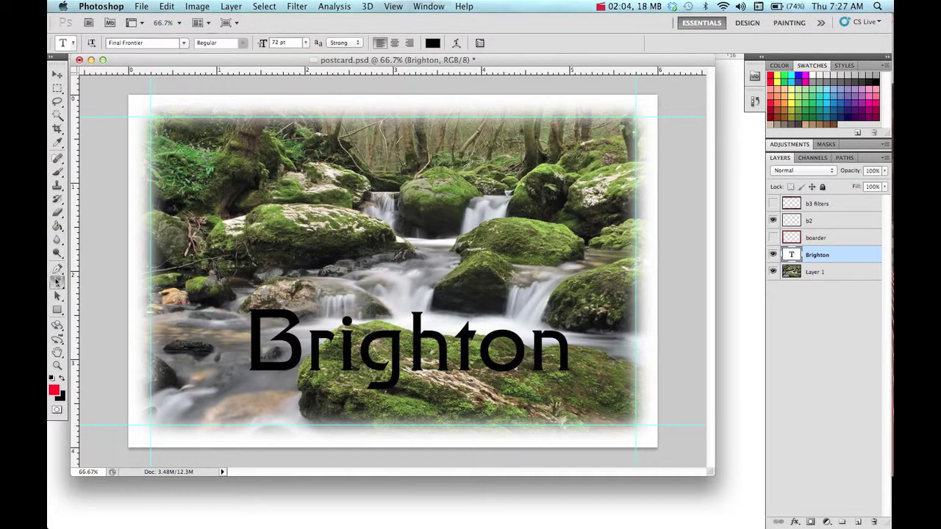
{"action": "left_click", "coordinate": [432, 43]}
{"action": "left_click", "coordinate": [550, 353]}
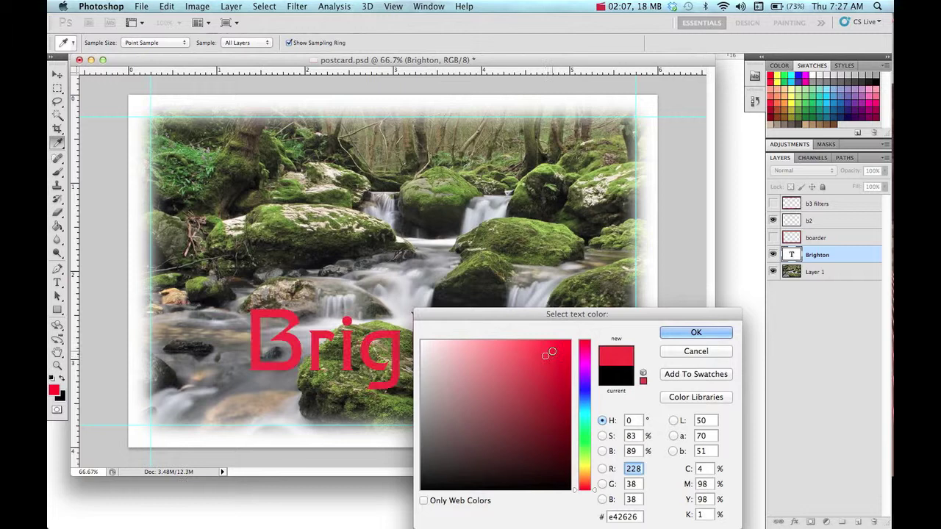
{"action": "left_click", "coordinate": [528, 360]}
{"action": "left_click", "coordinate": [586, 460]}
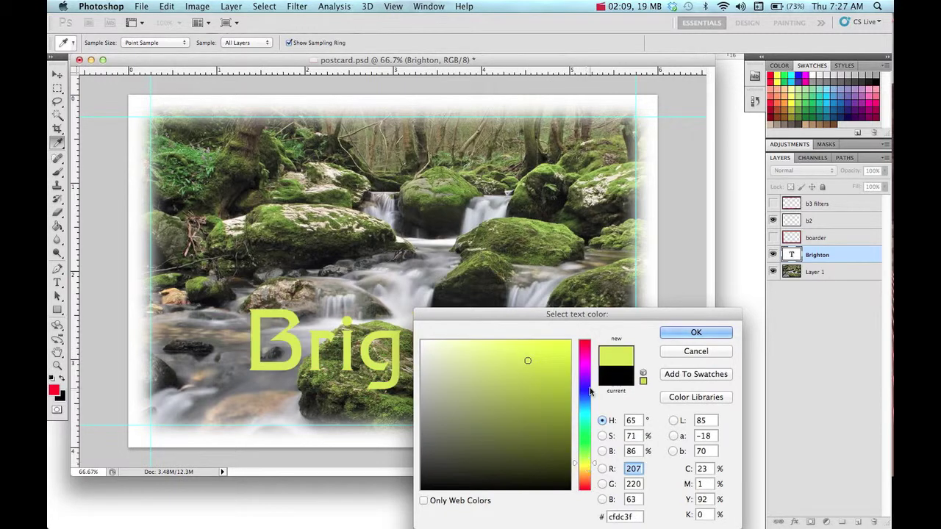
{"action": "left_click", "coordinate": [696, 333]}
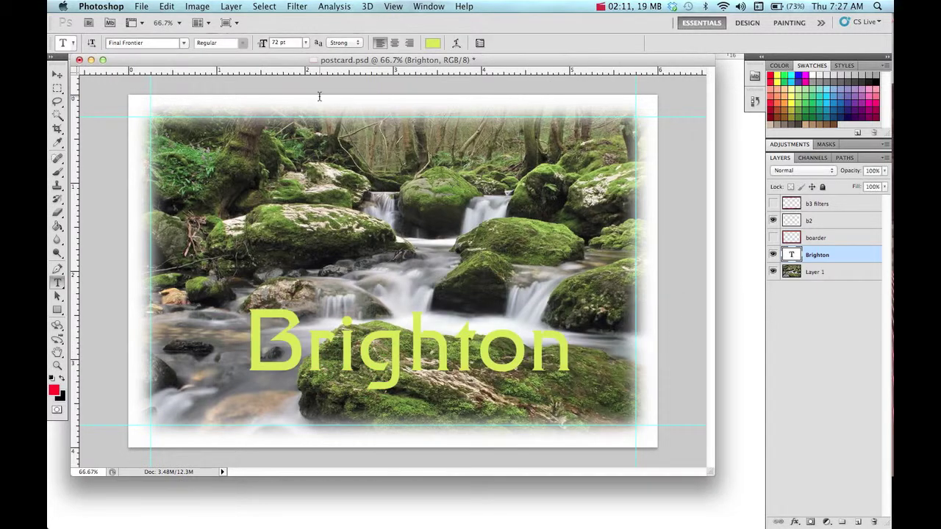
Try headline sizes of 30 pt and 72 pt, then adjust to 71 pt.
{"action": "left_click", "coordinate": [305, 42]}
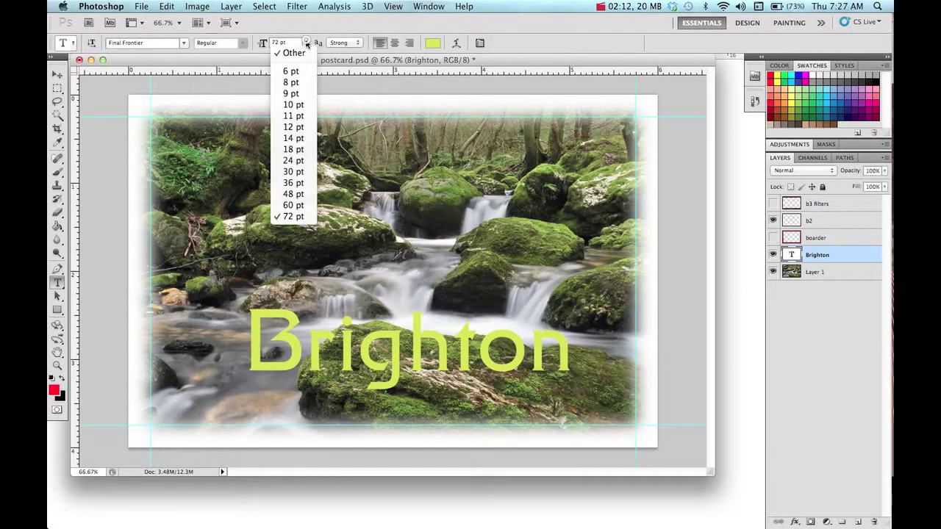
{"action": "left_click", "coordinate": [293, 171]}
{"action": "left_click", "coordinate": [305, 42]}
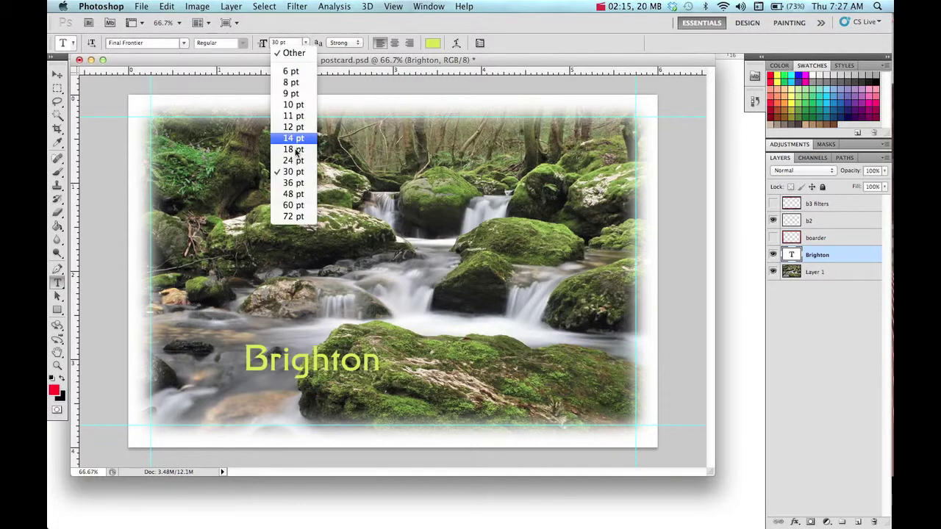
{"action": "left_click", "coordinate": [295, 218]}
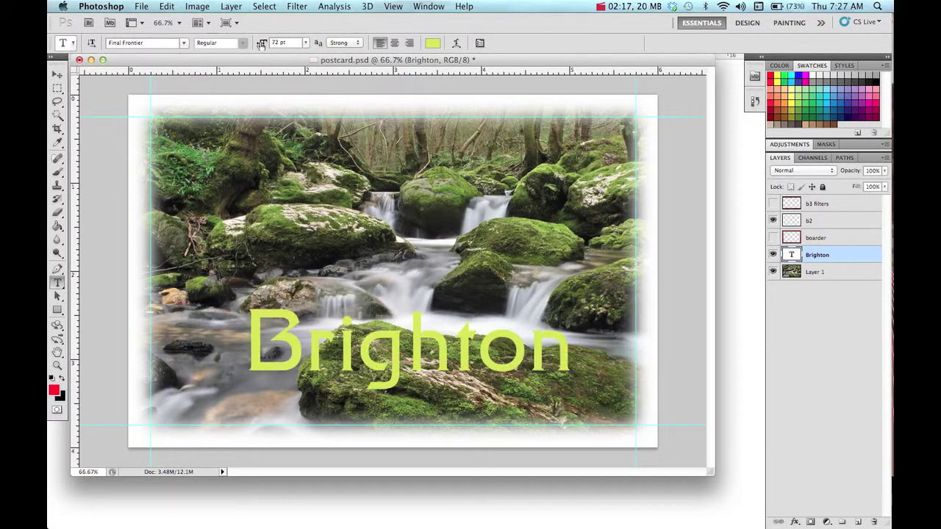
{"action": "mouse_move", "coordinate": [265, 53]}
{"action": "left_mouse_down"}
{"action": "mouse_move", "coordinate": [262, 41]}
{"action": "mouse_move", "coordinate": [278, 40]}
{"action": "left_mouse_up"}
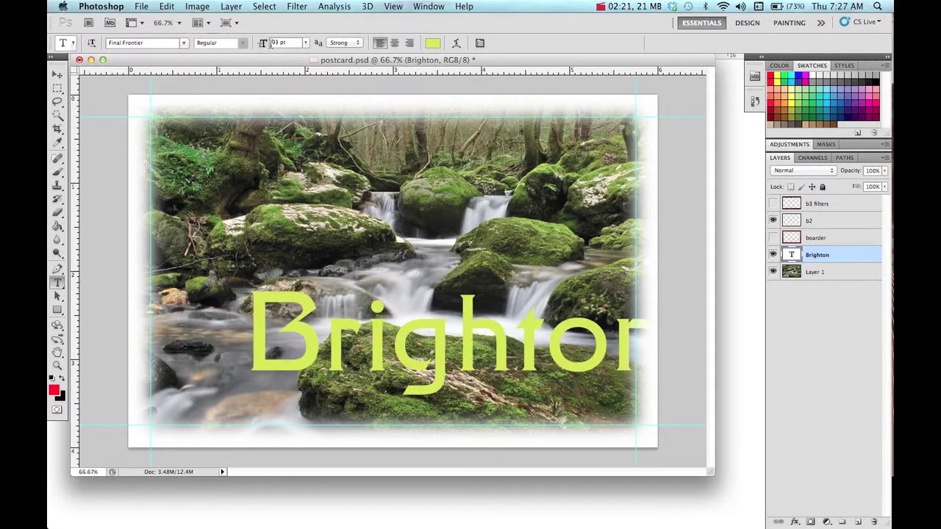
{"action": "left_click_drag", "start_coordinate": [278, 43], "coordinate": [250, 50]}
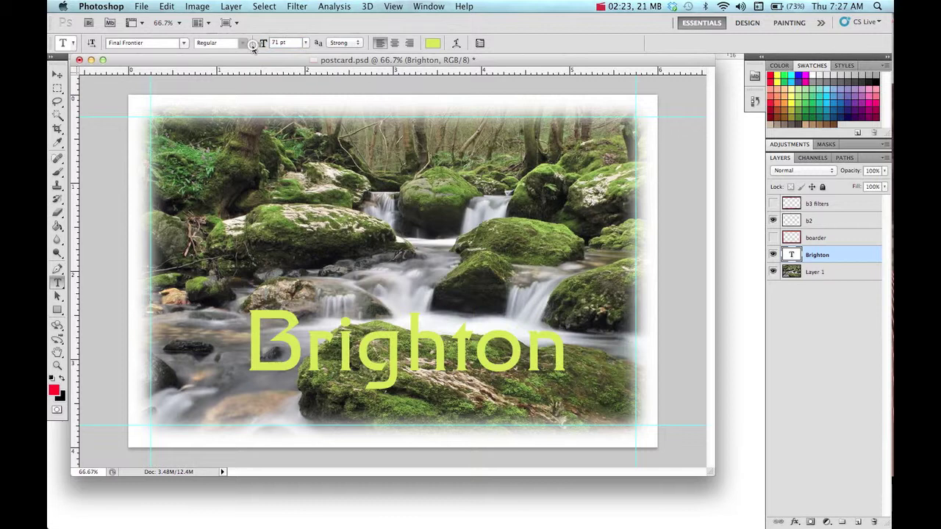
Set the Brighton headline to GRENDEL at 60 pt after previewing neighbouring fonts.
{"action": "left_click", "coordinate": [184, 43]}
{"action": "left_click", "coordinate": [240, 133]}
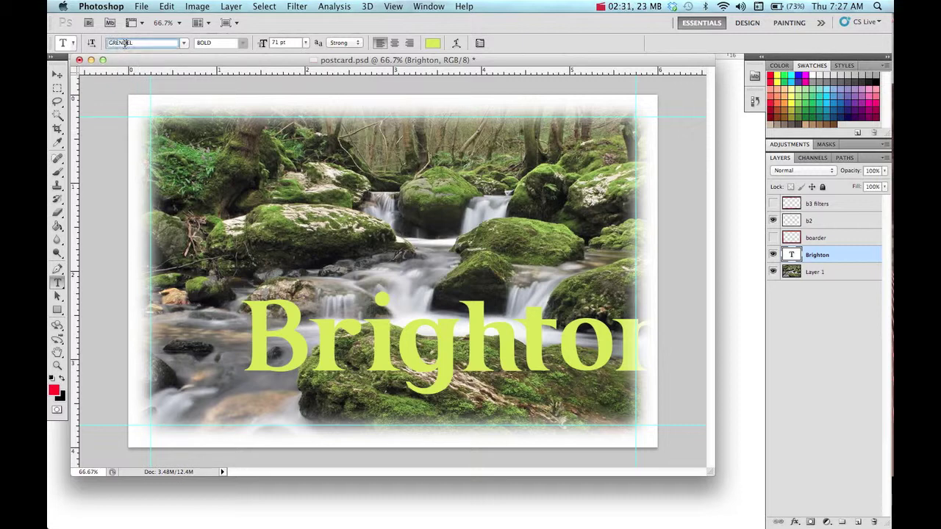
{"action": "left_click", "coordinate": [136, 42]}
{"action": "key", "text": "Up"}
{"action": "key", "text": "Up"}
{"action": "key", "text": "Up"}
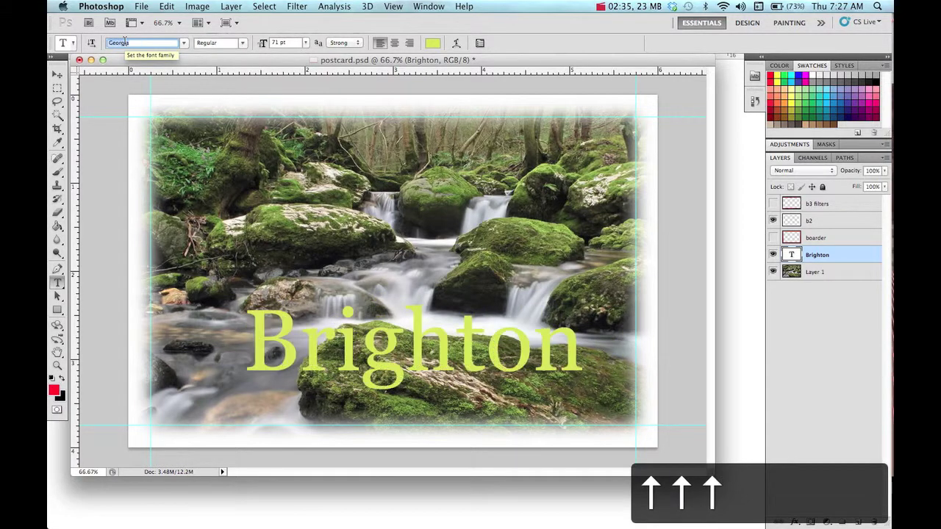
{"action": "key", "text": "Down"}
{"action": "key", "text": "Down"}
{"action": "key", "text": "Down"}
{"action": "key", "text": "Down"}
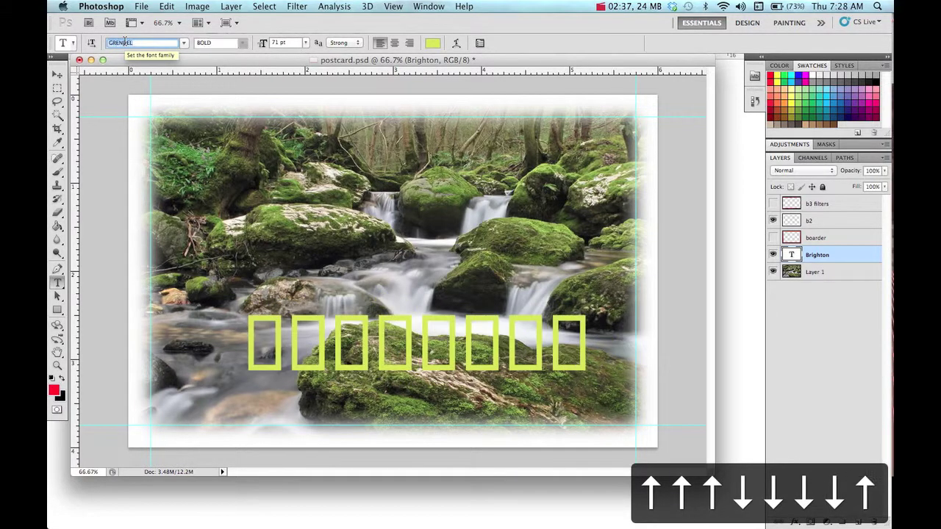
{"action": "key", "text": "Up"}
{"action": "left_click", "coordinate": [307, 42]}
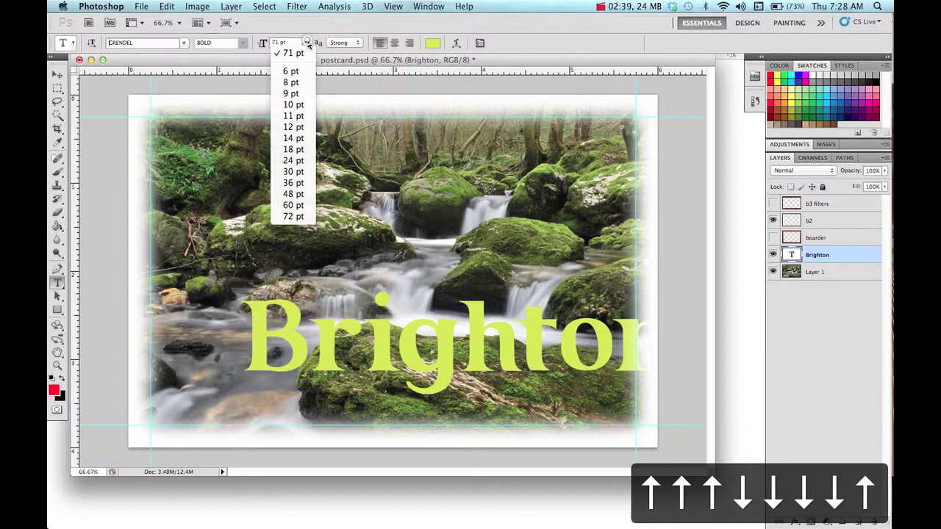
{"action": "left_click", "coordinate": [293, 205]}
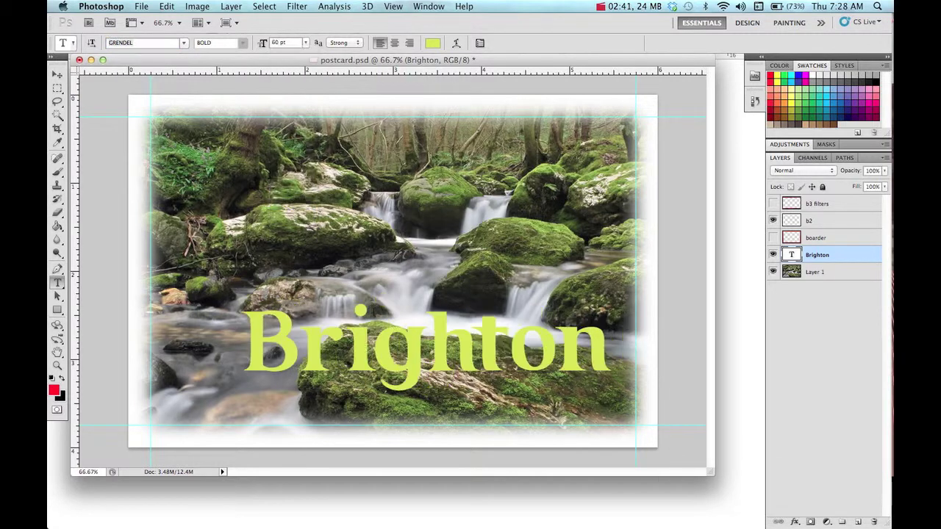
Move the headline to the top and draw a paragraph text box lower left.
{"action": "left_click", "coordinate": [58, 74]}
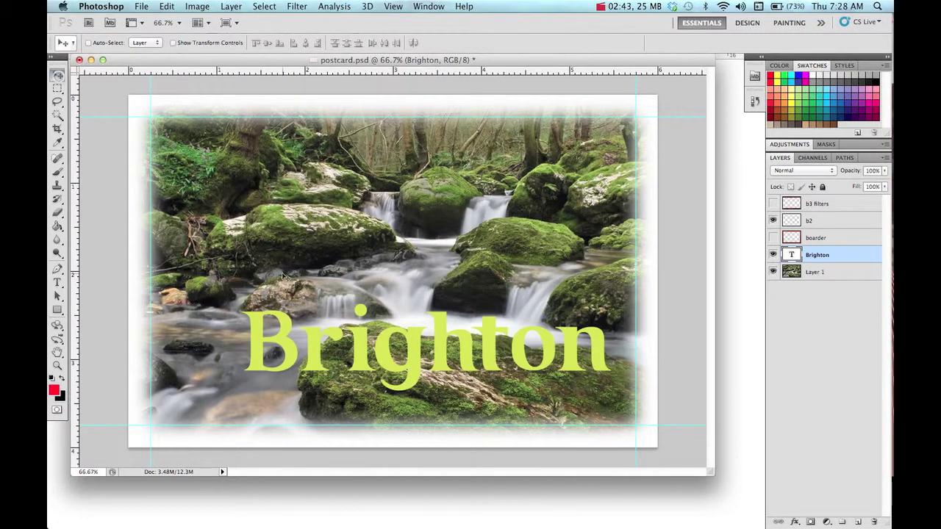
{"action": "left_click_drag", "start_coordinate": [436, 277], "coordinate": [450, 92]}
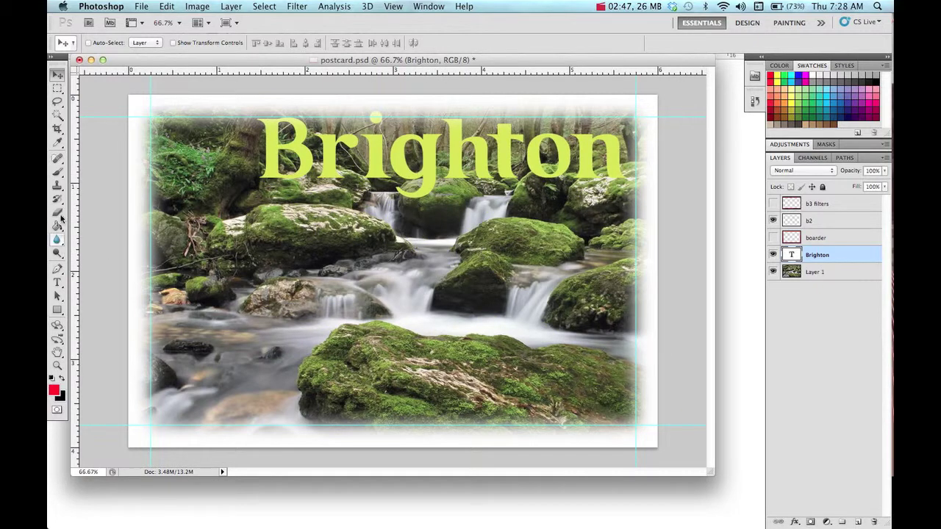
{"action": "left_click", "coordinate": [59, 285]}
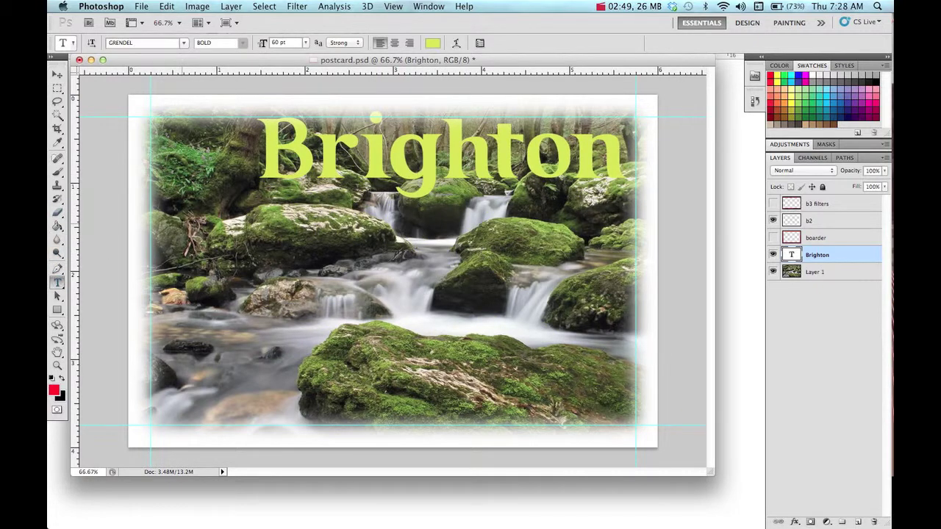
{"action": "left_click_drag", "start_coordinate": [184, 221], "coordinate": [343, 402]}
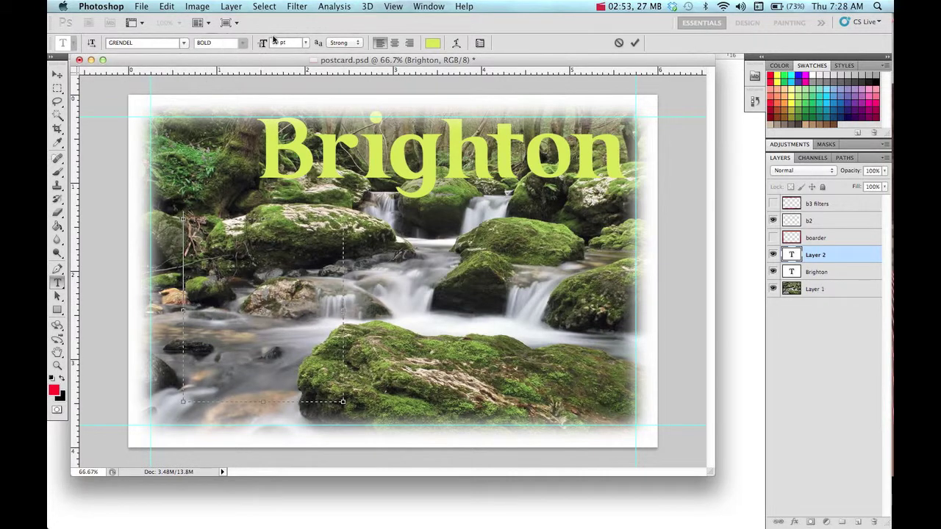
Type the placeholder paragraph at 12 pt in the lower-left box and commit it.
{"action": "left_click", "coordinate": [304, 43]}
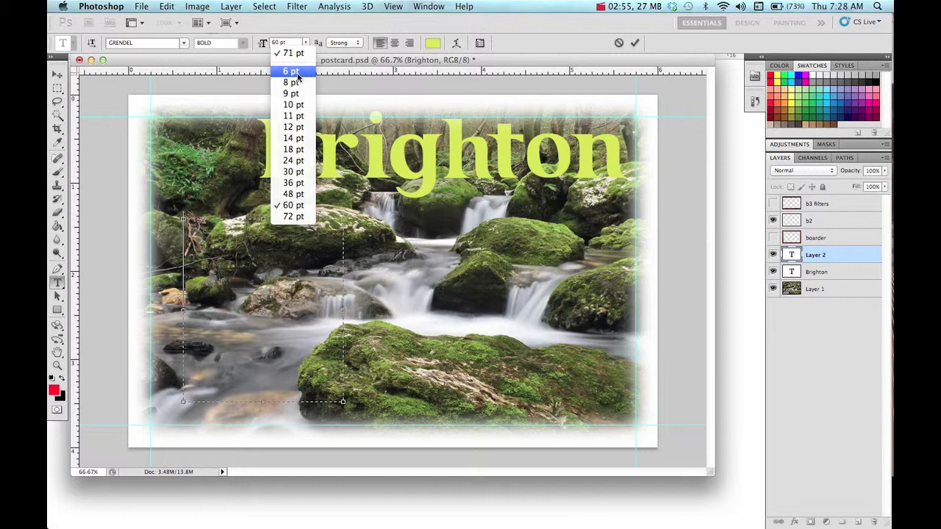
{"action": "left_click", "coordinate": [294, 127]}
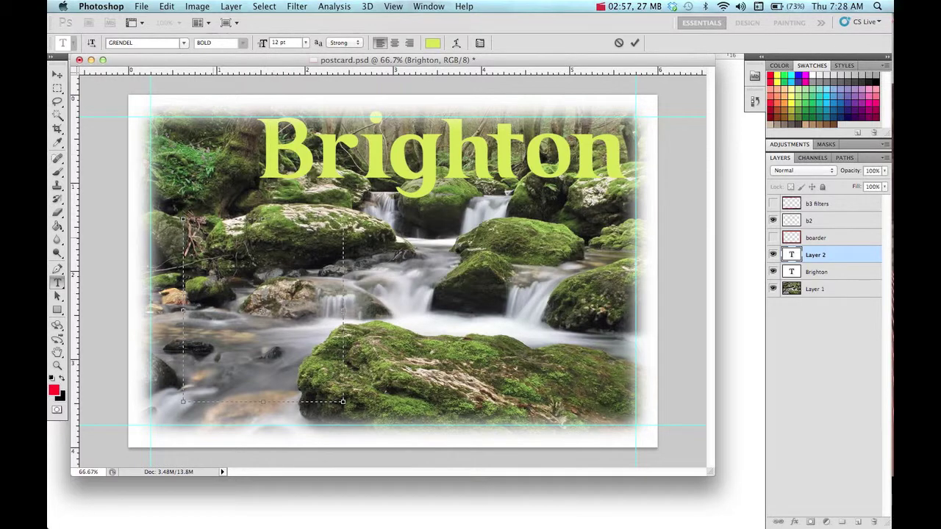
{"action": "type", "text": "sldkfj sdlkfjsldkfj jsdkfj sldkf jlsdkf "}
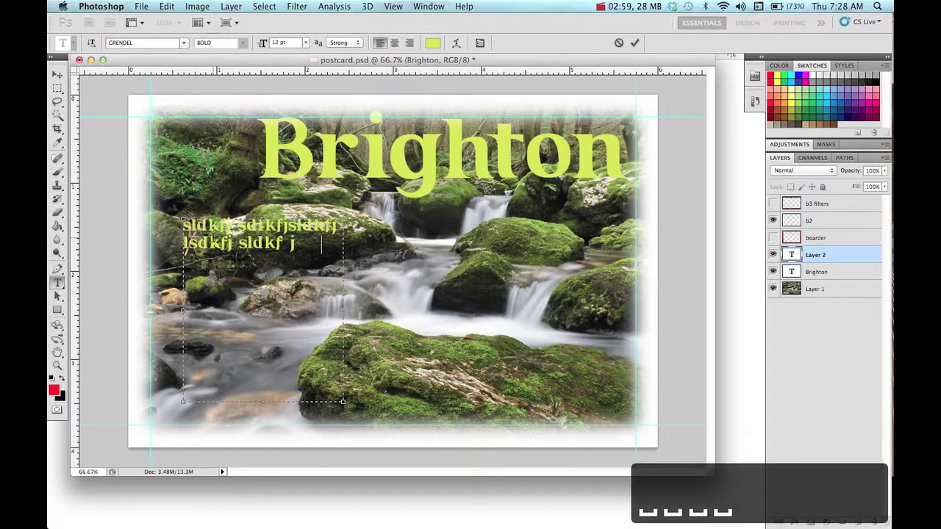
{"action": "type", "text": "jslkdf jsldkf jlskdfj sd fjlsdjk fsdj klsdjlkflsdk fj"}
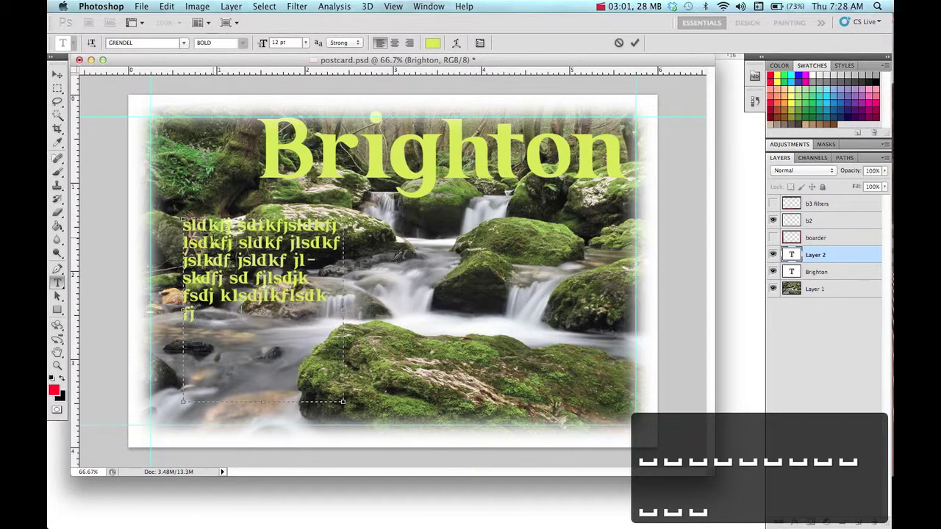
{"action": "type", "text": "lksdfjlsd jfsdjk fsdkl flsdkf jsdlk"}
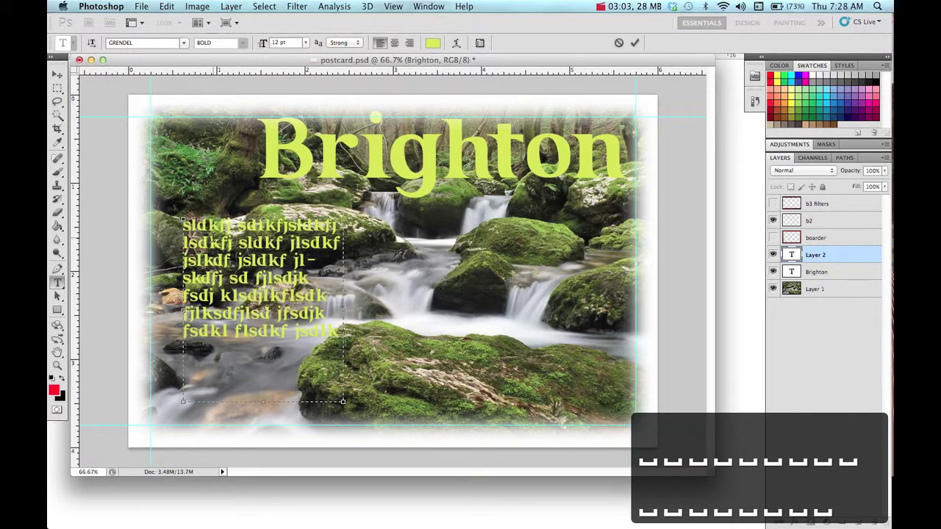
{"action": "left_click", "coordinate": [57, 74]}
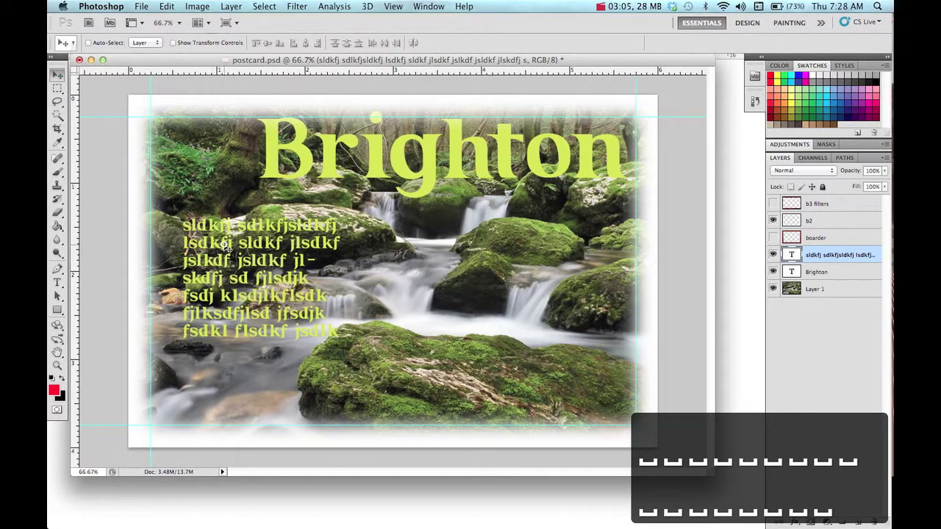
Shift the paragraph right, set it in Gill Sans, and pick a paler yellow-green.
{"action": "mouse_move", "coordinate": [225, 246]}
{"action": "left_mouse_down"}
{"action": "mouse_move", "coordinate": [341, 247]}
{"action": "mouse_move", "coordinate": [272, 258]}
{"action": "left_mouse_up"}
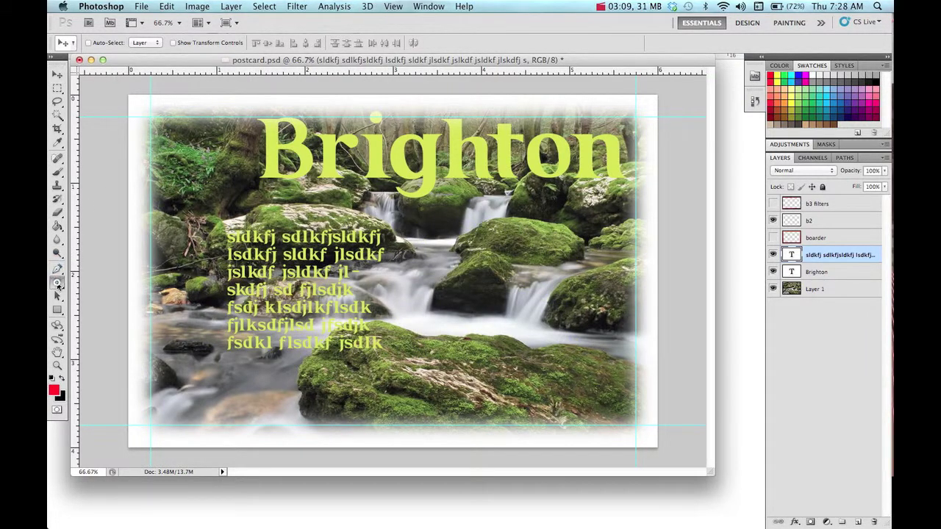
{"action": "left_click", "coordinate": [57, 284]}
{"action": "left_click", "coordinate": [146, 42]}
{"action": "type", "text": "Gill Sans"}
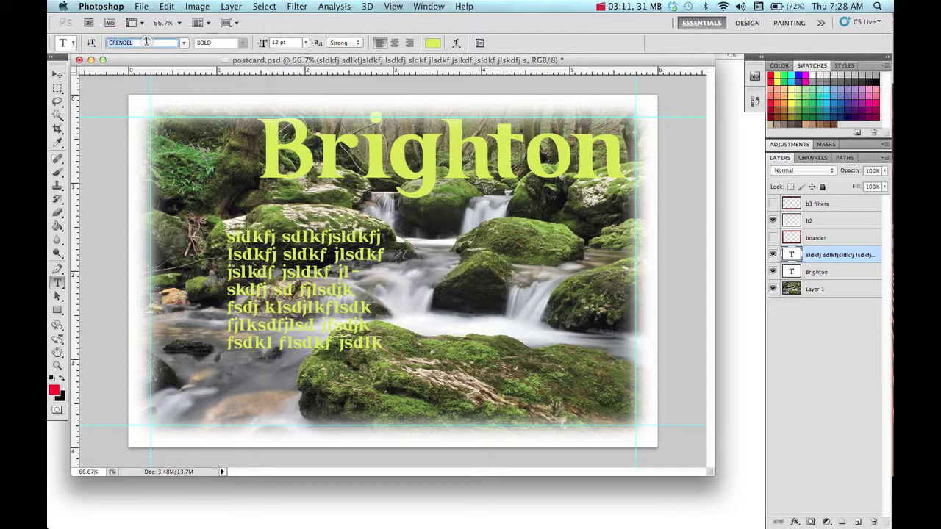
{"action": "key", "text": "Up"}
{"action": "key", "text": "Up"}
{"action": "key", "text": "Down"}
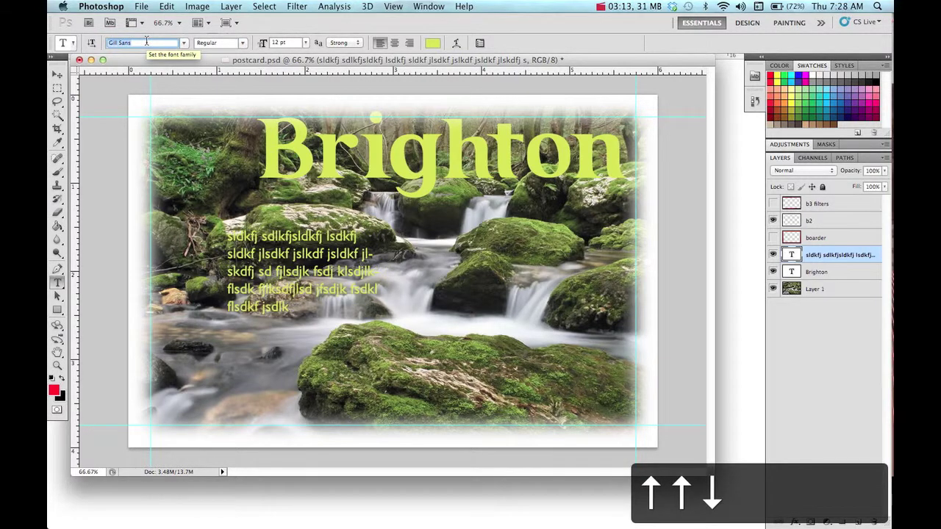
{"action": "left_click", "coordinate": [433, 42]}
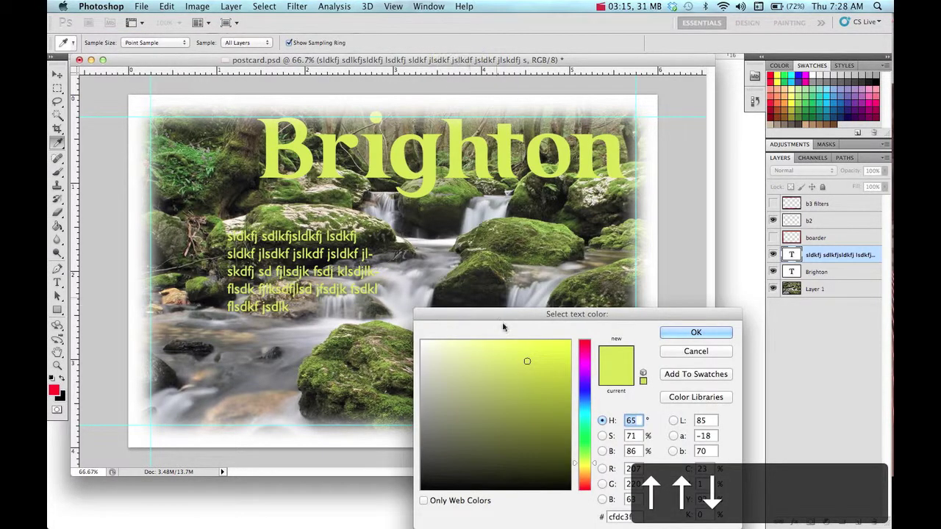
{"action": "left_click", "coordinate": [466, 354]}
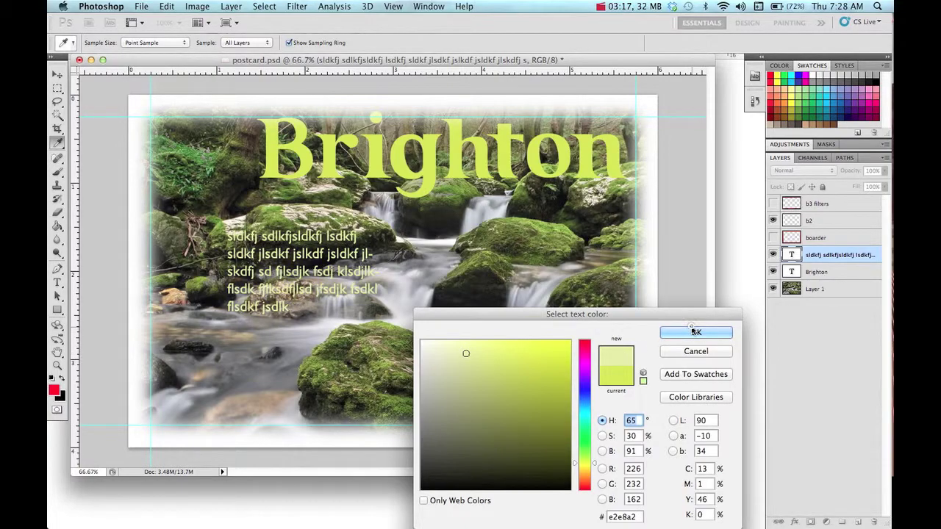